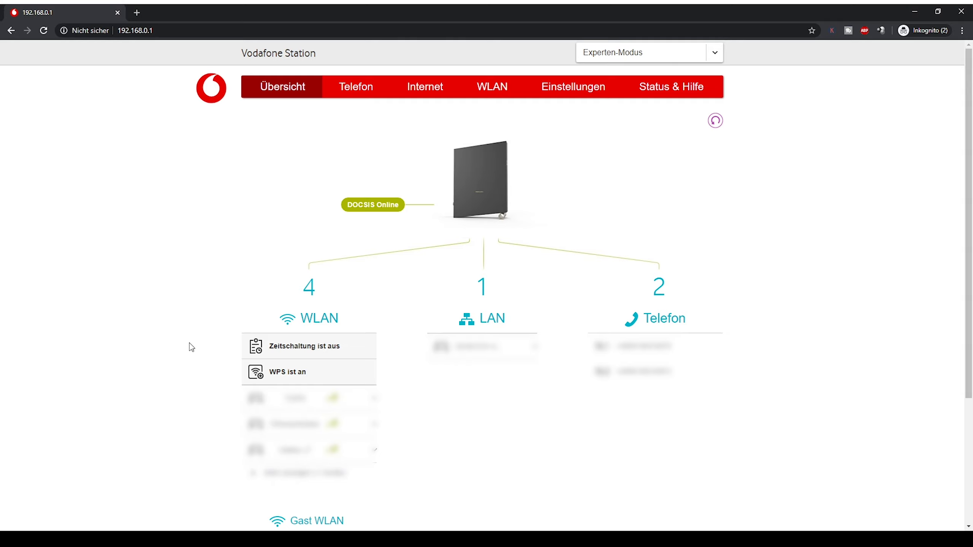
Review the router overview down to the Gast WLAN section beneath the connected WLAN devices
{"action": "scroll", "coordinate": [189, 343], "scroll_direction": "down", "scroll_amount": 5}
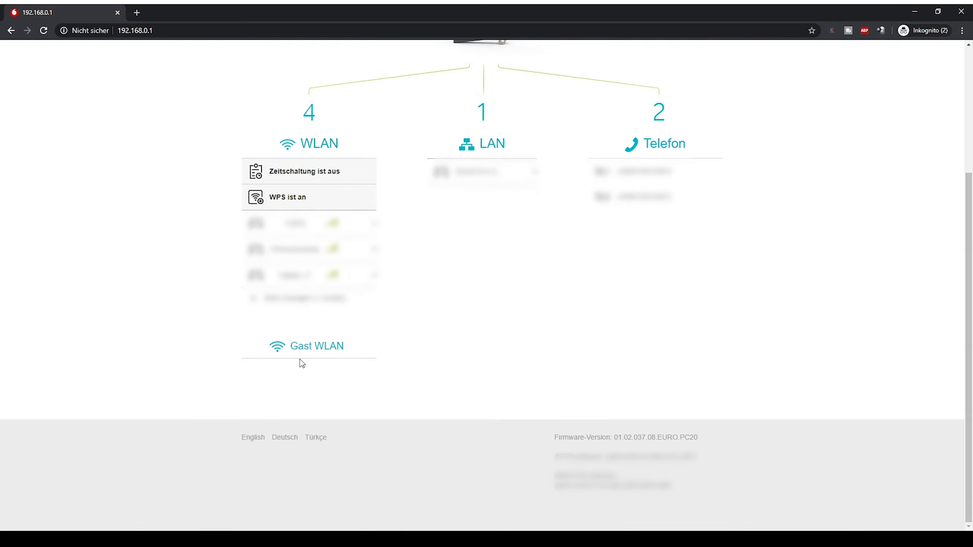
{"action": "left_click_drag", "start_coordinate": [359, 360], "coordinate": [282, 349]}
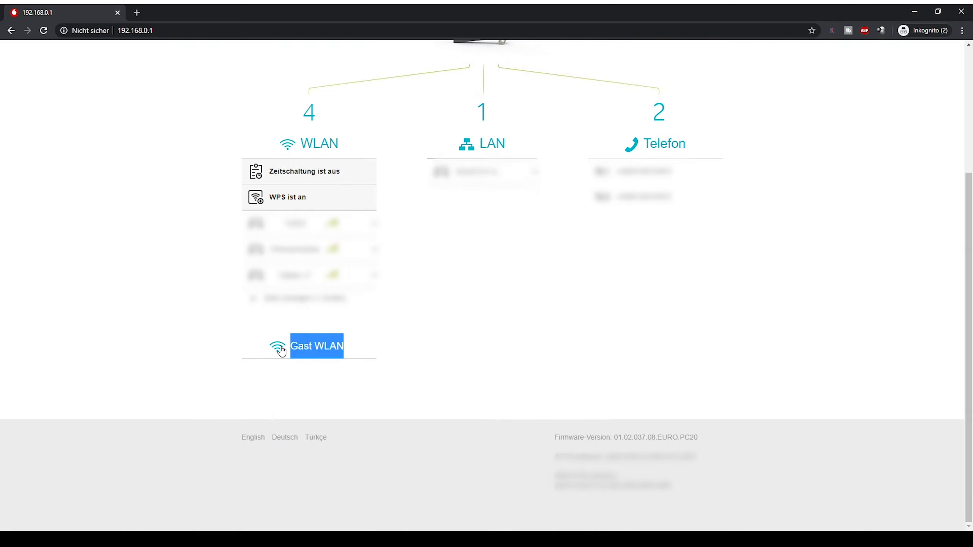
{"action": "left_click", "coordinate": [365, 346]}
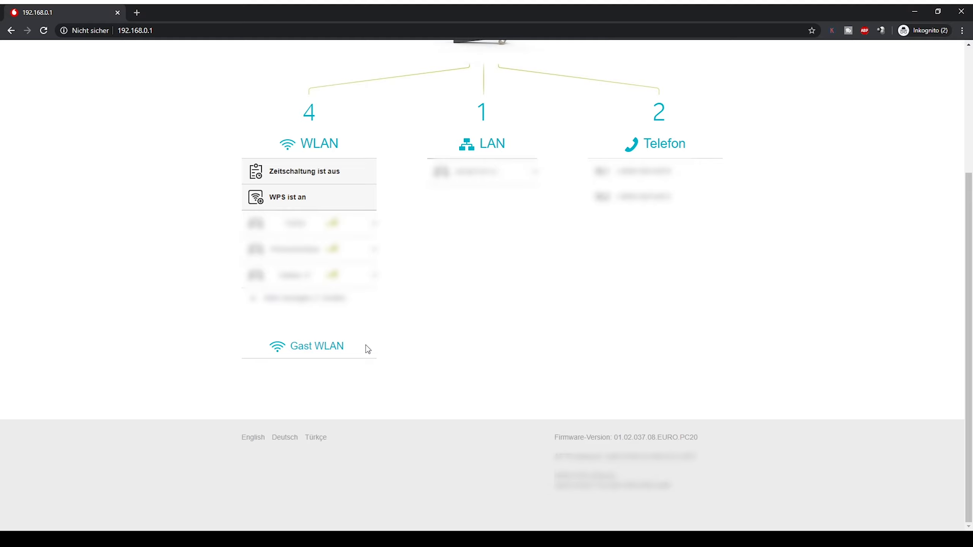
{"action": "scroll", "coordinate": [247, 153], "scroll_direction": "up", "scroll_amount": 5}
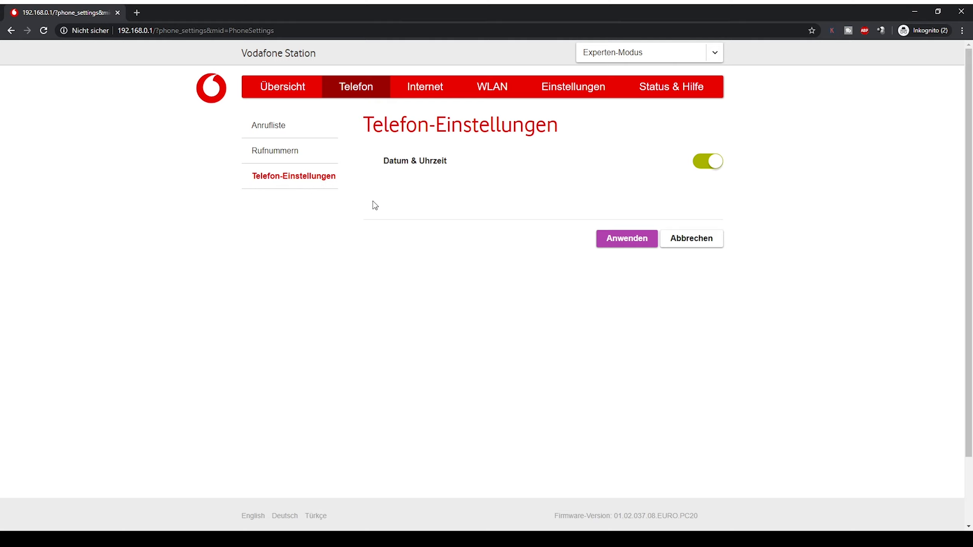
Switch the Datum & Uhrzeit option in the Telefon-Einstellungen off and back on
{"action": "left_click_drag", "start_coordinate": [381, 161], "coordinate": [462, 170]}
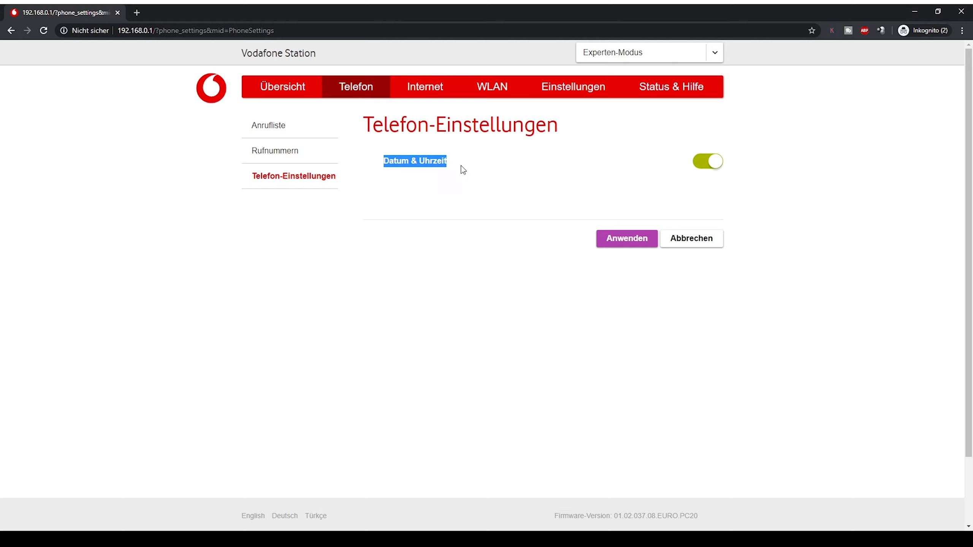
{"action": "left_click", "coordinate": [482, 169]}
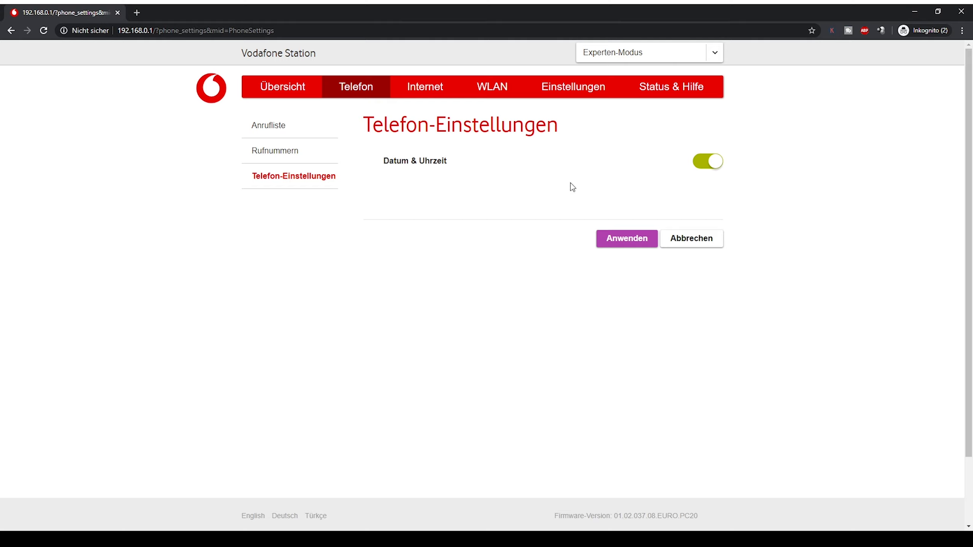
{"action": "left_click", "coordinate": [709, 169]}
{"action": "left_click", "coordinate": [710, 169]}
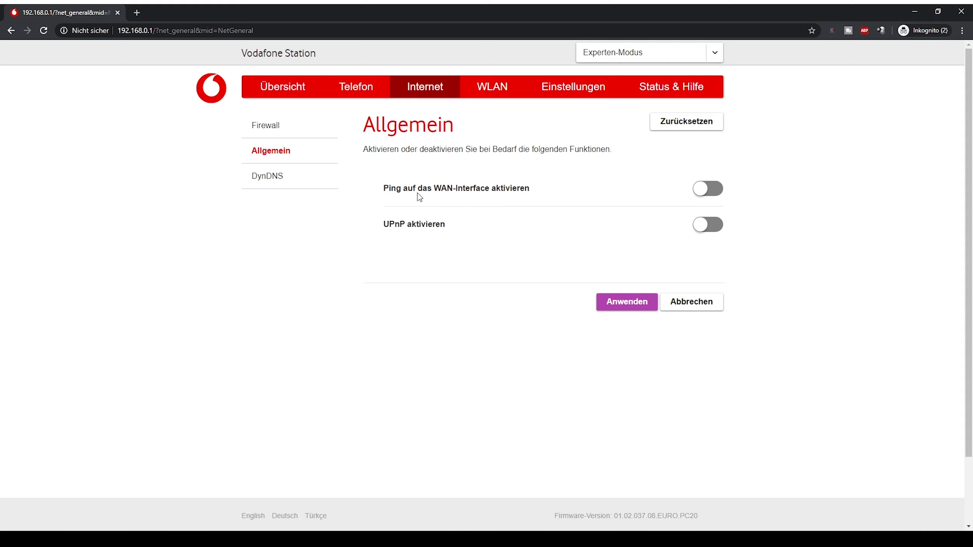
Review the WAN-interface ping and UPnP options in the general Internet settings
{"action": "left_click_drag", "start_coordinate": [419, 194], "coordinate": [529, 194]}
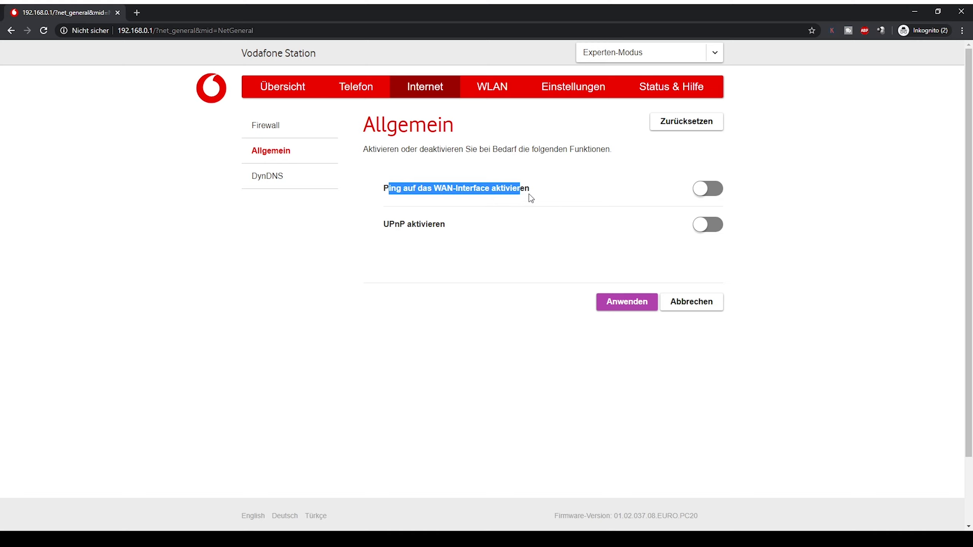
{"action": "left_click", "coordinate": [552, 192]}
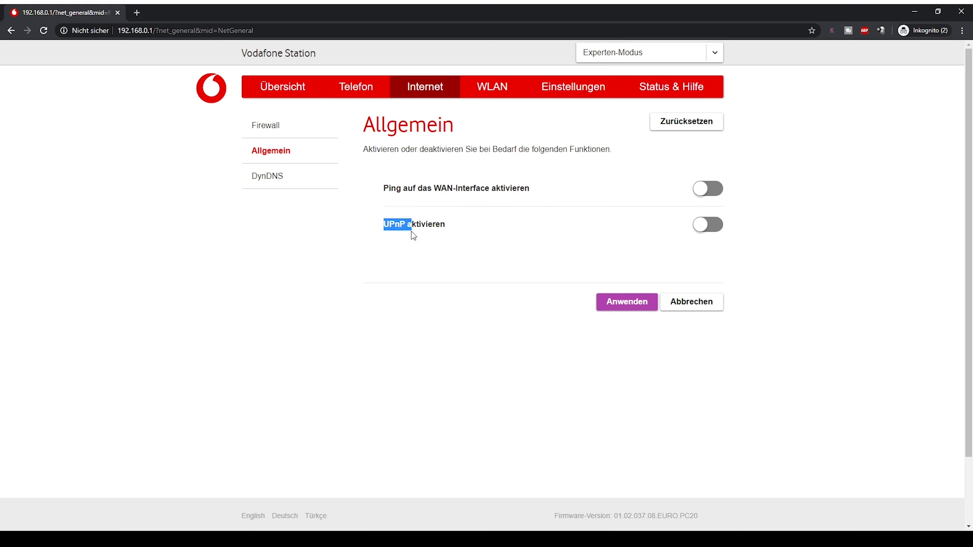
{"action": "left_click_drag", "start_coordinate": [411, 231], "coordinate": [446, 231]}
{"action": "left_click", "coordinate": [481, 231]}
Enable DynDNS temporarily to review the available DynDNS providers, and switch it off again
{"action": "left_click", "coordinate": [270, 185]}
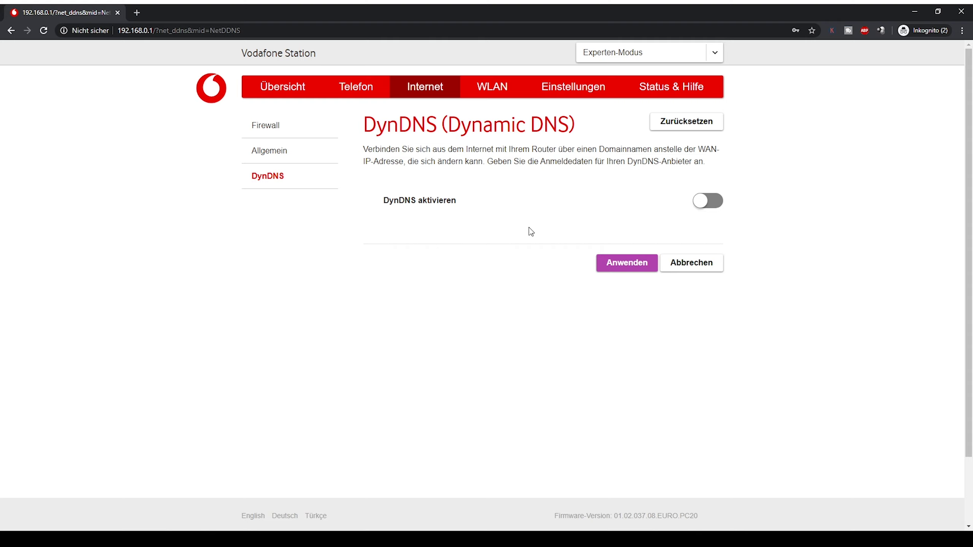
{"action": "left_click", "coordinate": [711, 201]}
{"action": "left_click", "coordinate": [704, 240]}
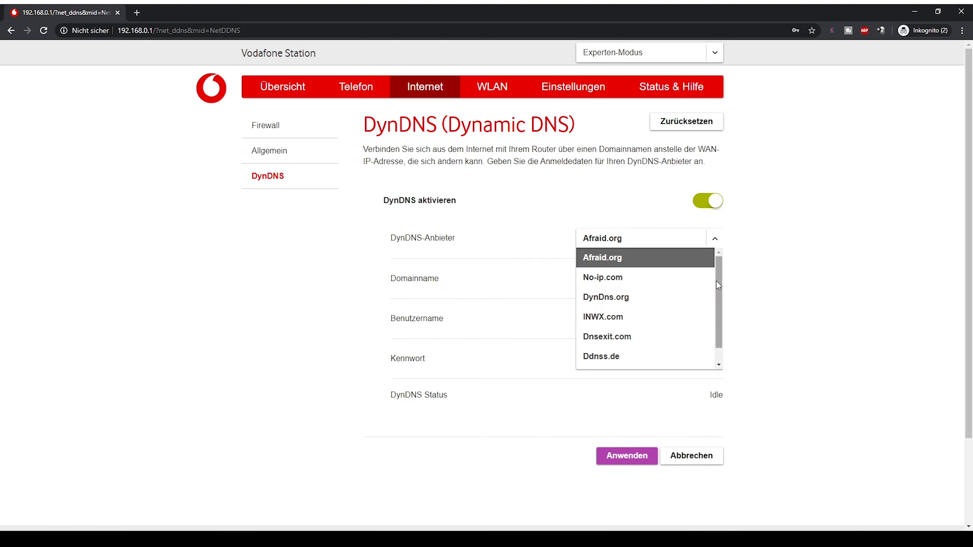
{"action": "scroll", "coordinate": [653, 345], "scroll_direction": "down", "scroll_amount": 1}
{"action": "scroll", "coordinate": [674, 326], "scroll_direction": "up", "scroll_amount": 1}
{"action": "left_click", "coordinate": [778, 250]}
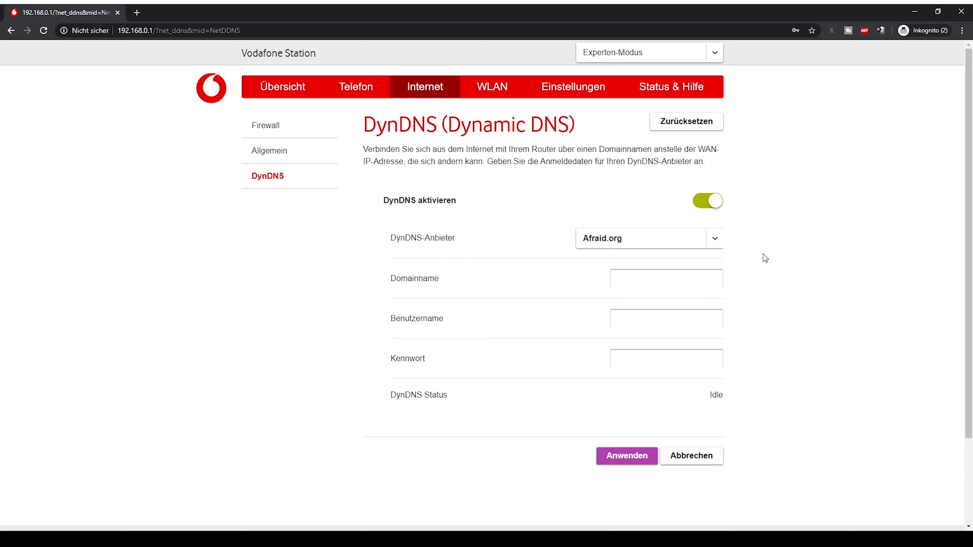
{"action": "left_click", "coordinate": [709, 202]}
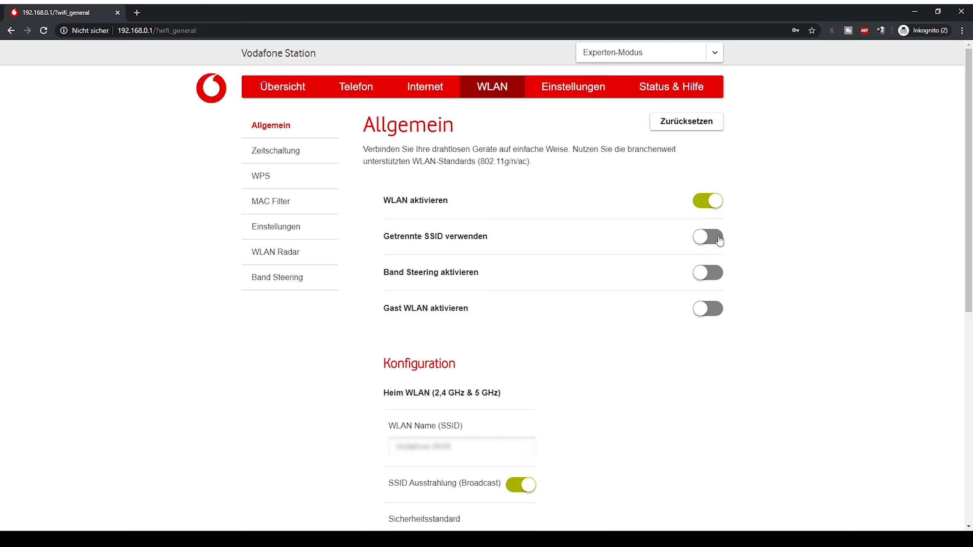
Try out Band Steering and the guest WLAN in the general WLAN settings, and review the guest network's configuration
{"action": "left_click", "coordinate": [715, 275]}
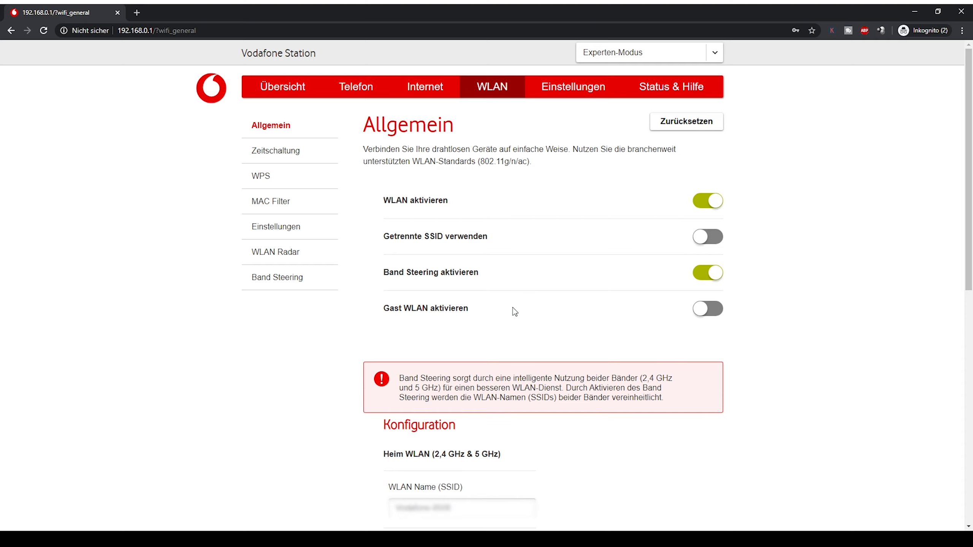
{"action": "left_click", "coordinate": [716, 316]}
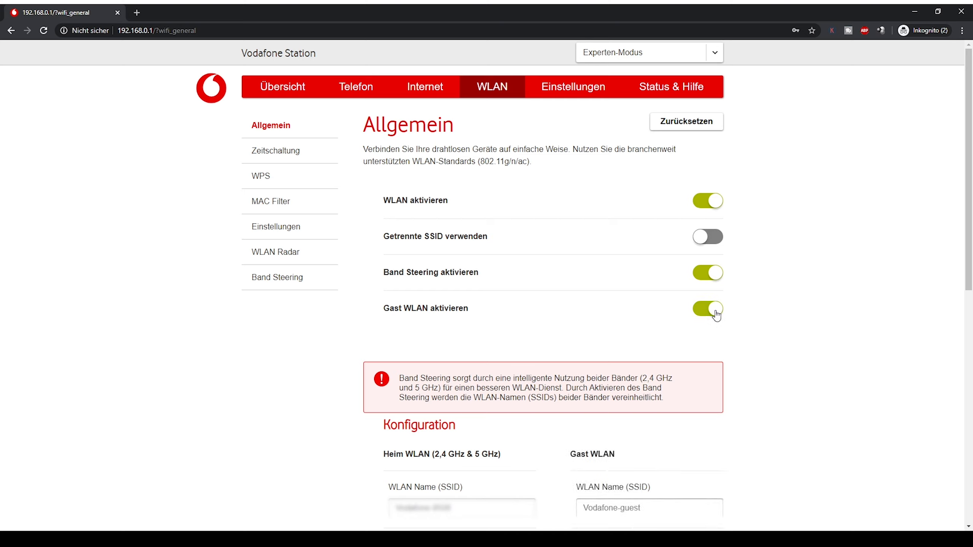
{"action": "left_click", "coordinate": [716, 315]}
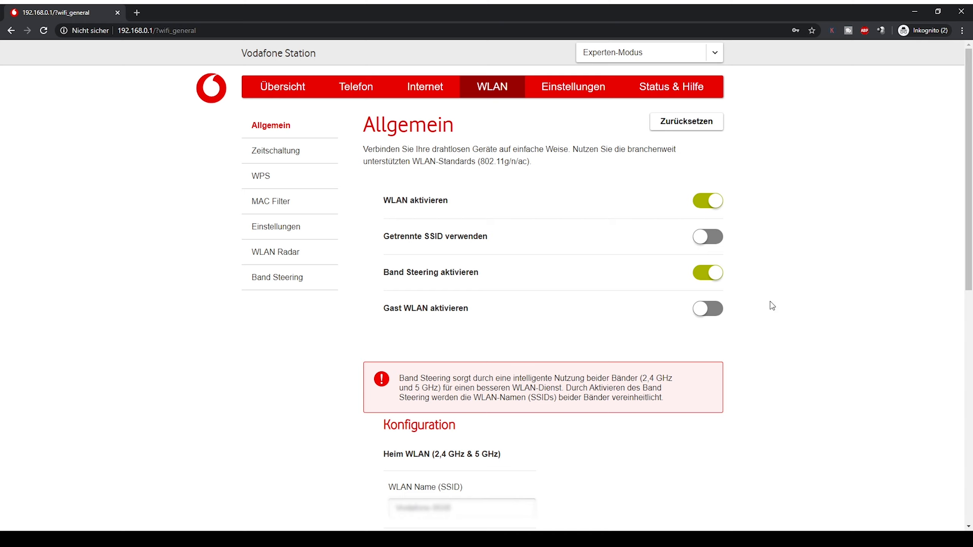
{"action": "left_click", "coordinate": [716, 312]}
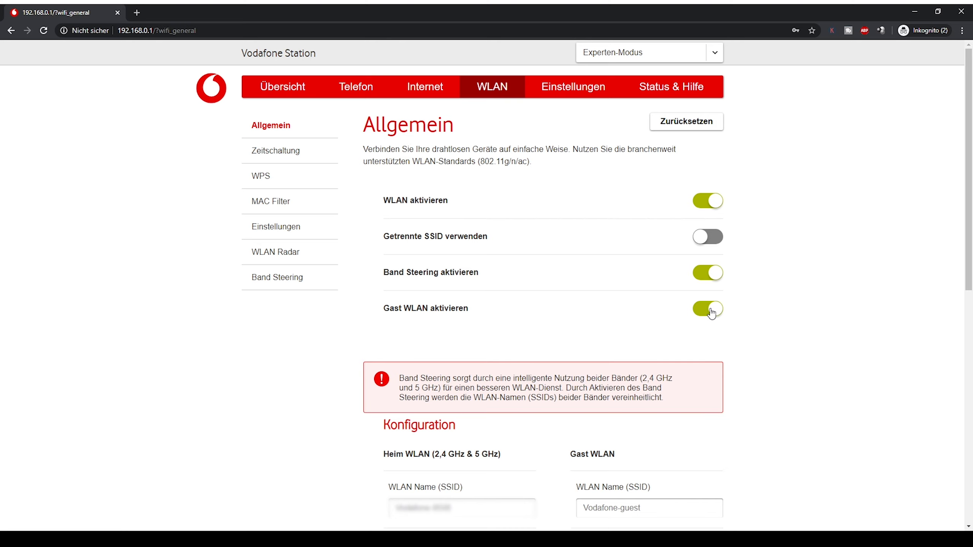
{"action": "scroll", "coordinate": [770, 416], "scroll_direction": "down", "scroll_amount": 8}
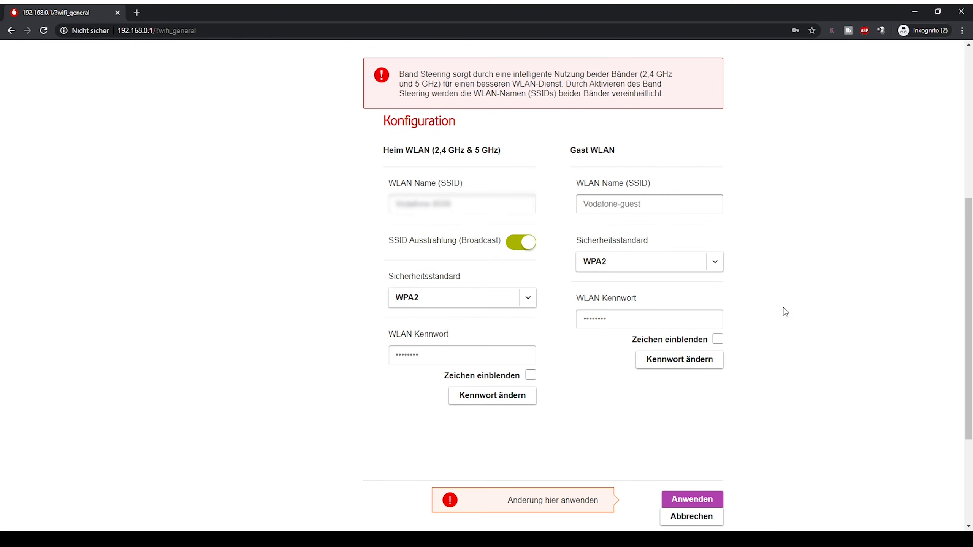
{"action": "scroll", "coordinate": [803, 415], "scroll_direction": "up", "scroll_amount": 8}
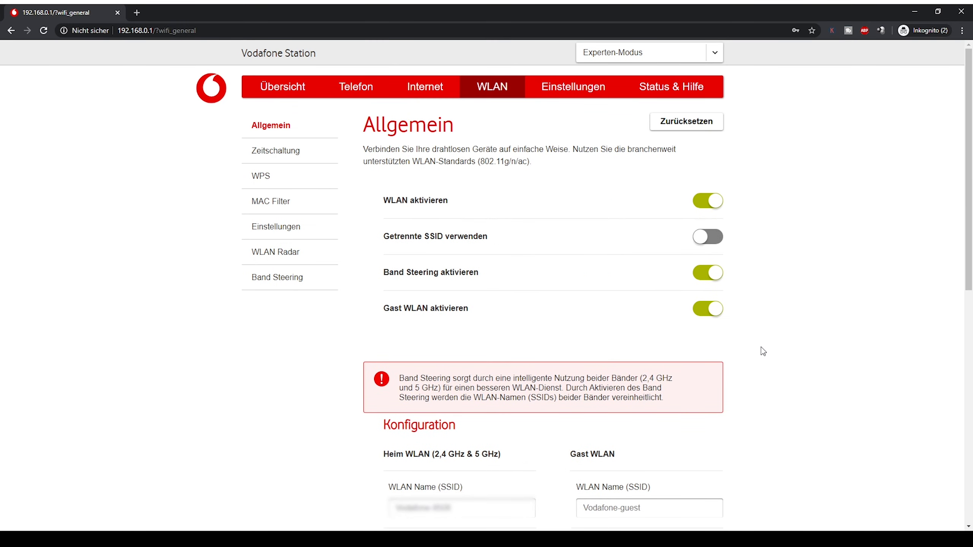
{"action": "left_click", "coordinate": [714, 310]}
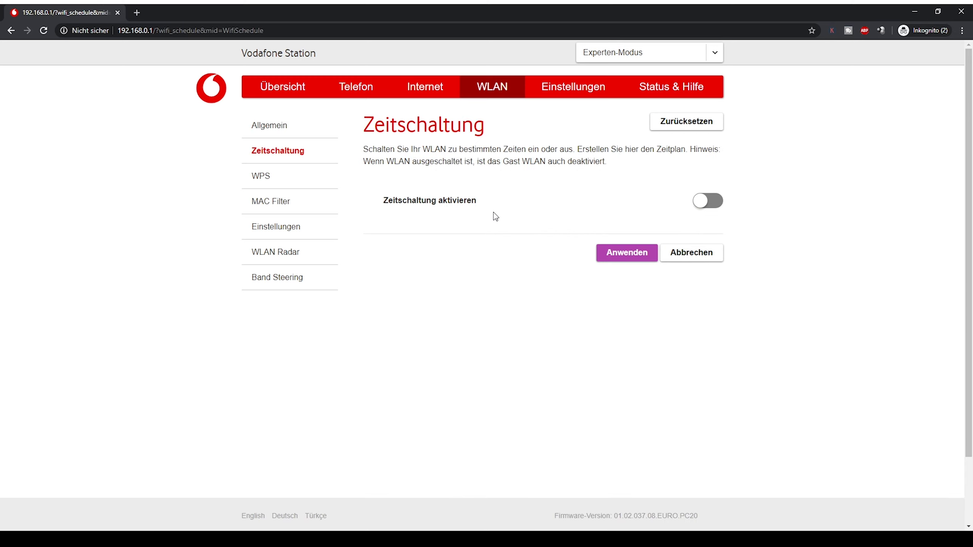
Activate the WLAN Zeitschaltung and examine the weekly on-time plan
{"action": "left_click", "coordinate": [713, 207]}
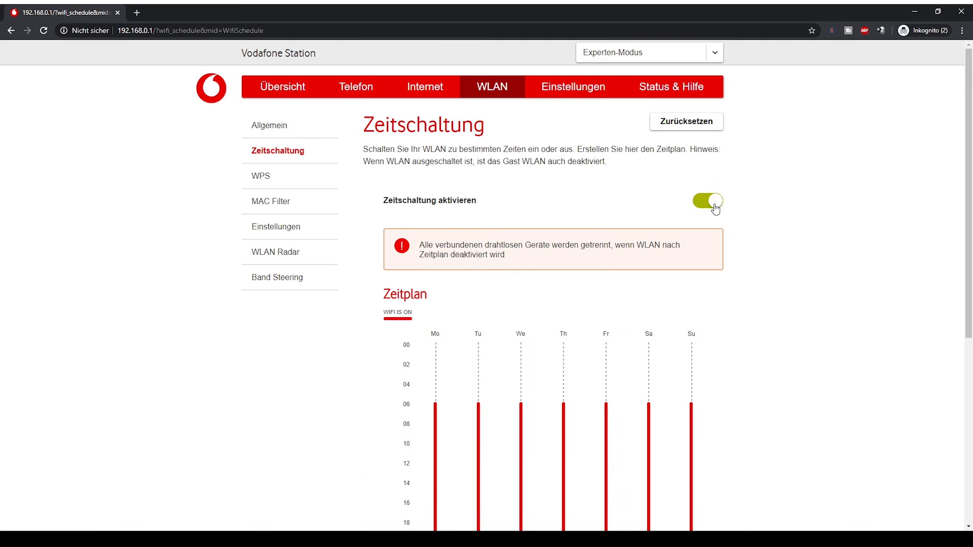
{"action": "scroll", "coordinate": [781, 262], "scroll_direction": "down", "scroll_amount": 3}
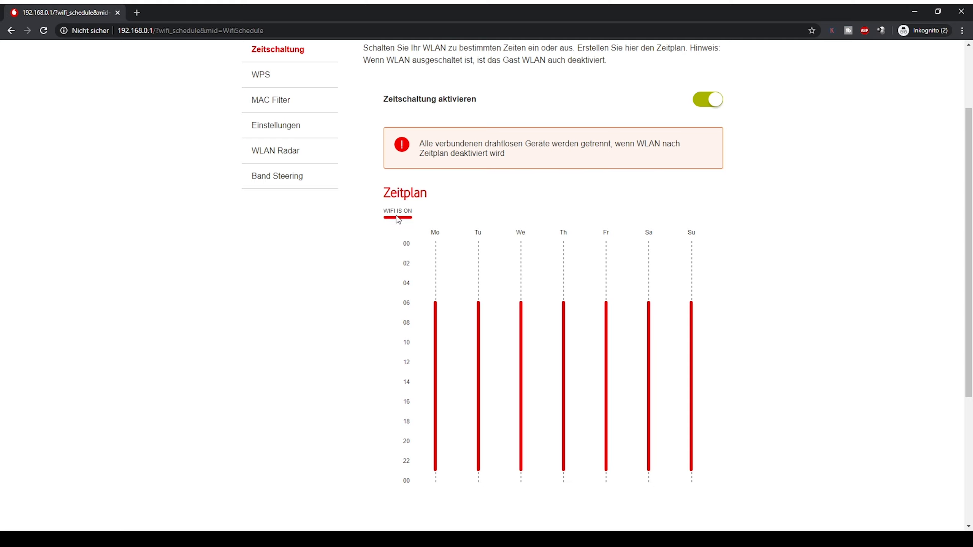
{"action": "mouse_move", "coordinate": [481, 391]}
{"action": "mouse_move", "coordinate": [521, 289]}
{"action": "mouse_move", "coordinate": [494, 334]}
{"action": "mouse_move", "coordinate": [526, 316]}
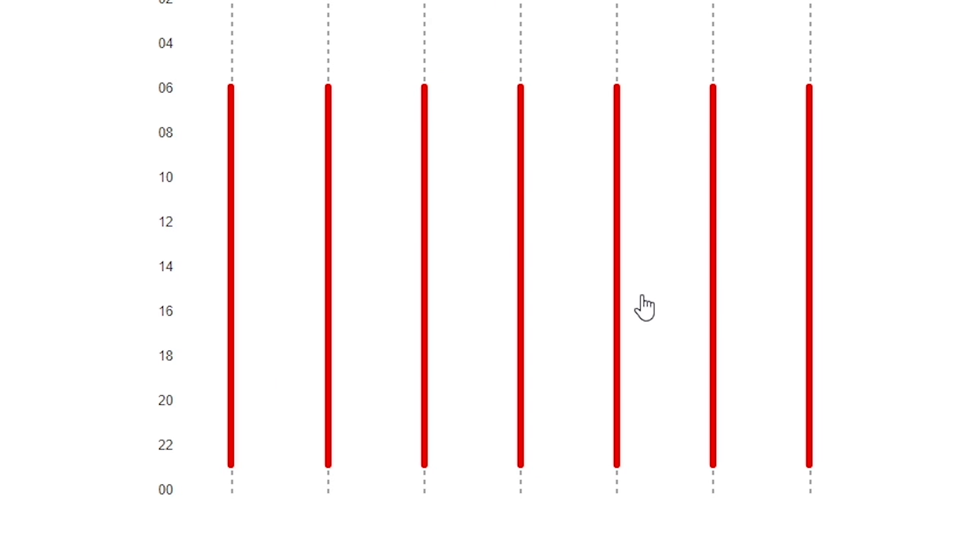
Shorten Thursday's WLAN on-time to end at about 22:30, and deactivate the Zeitschaltung
{"action": "mouse_move", "coordinate": [534, 115]}
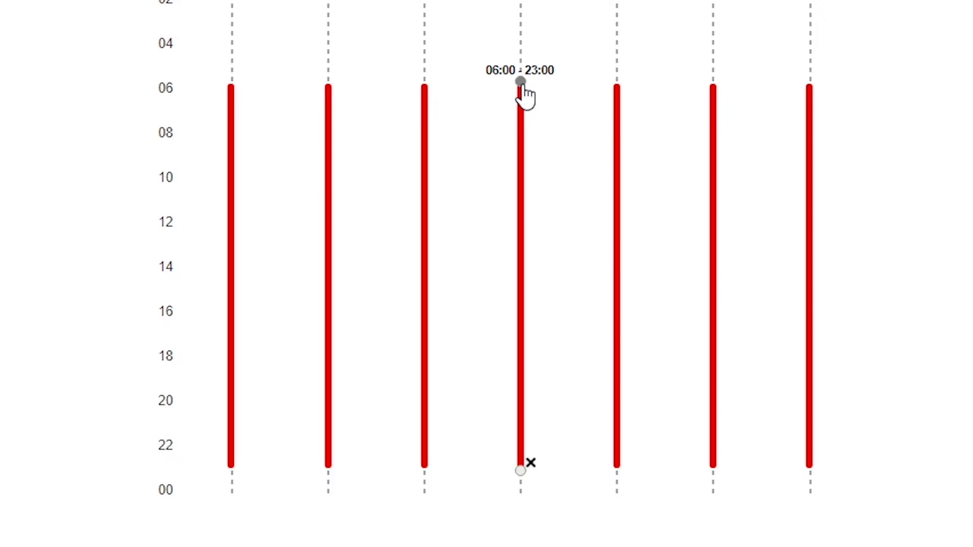
{"action": "mouse_move", "coordinate": [523, 86]}
{"action": "left_mouse_down"}
{"action": "mouse_move", "coordinate": [523, 22]}
{"action": "mouse_move", "coordinate": [529, 82]}
{"action": "left_mouse_up"}
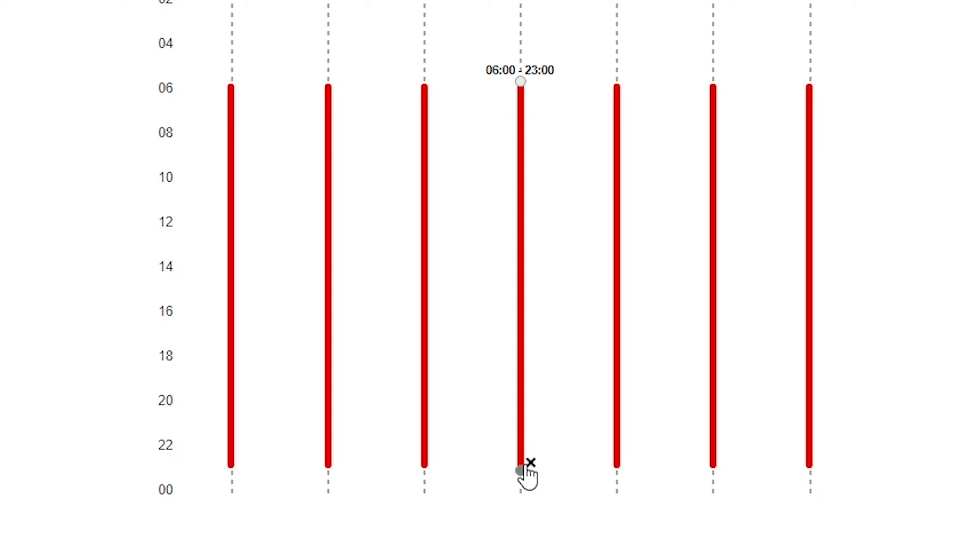
{"action": "mouse_move", "coordinate": [525, 469]}
{"action": "left_mouse_down"}
{"action": "mouse_move", "coordinate": [523, 460]}
{"action": "mouse_move", "coordinate": [536, 473]}
{"action": "mouse_move", "coordinate": [533, 453]}
{"action": "left_mouse_up"}
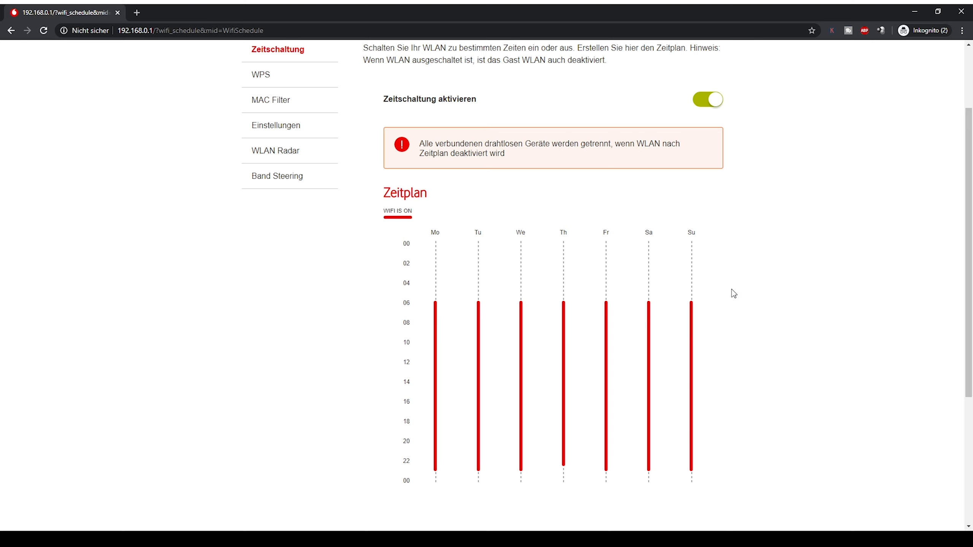
{"action": "scroll", "coordinate": [734, 293], "scroll_direction": "up", "scroll_amount": 3}
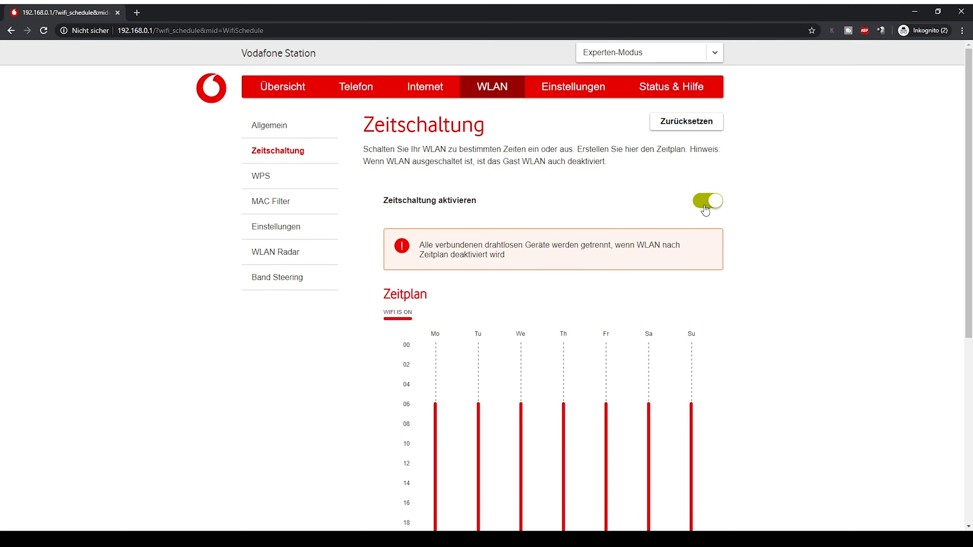
{"action": "left_click", "coordinate": [704, 201]}
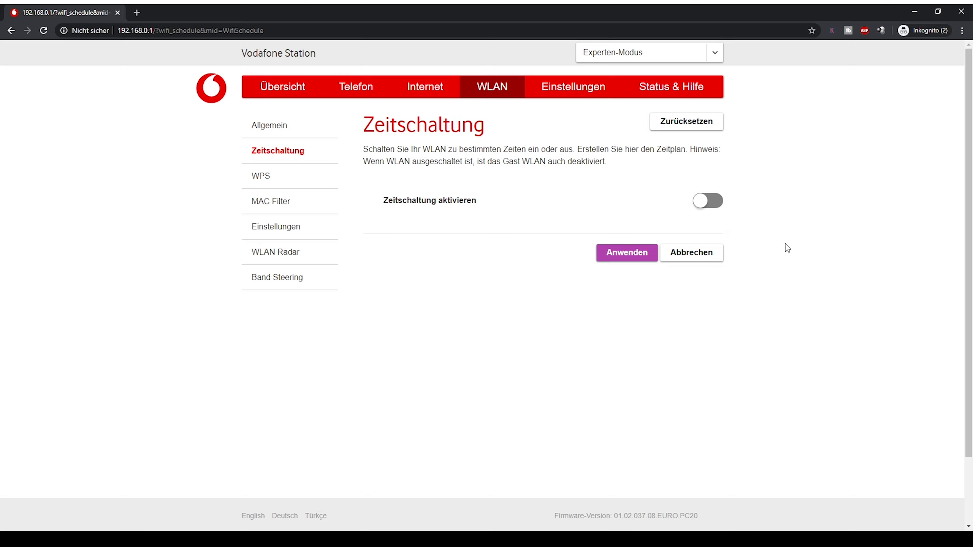
Enable Band Steering for individual devices, try the 2.4GHz frequency for a new device, and cancel adding it
{"action": "left_click", "coordinate": [277, 277]}
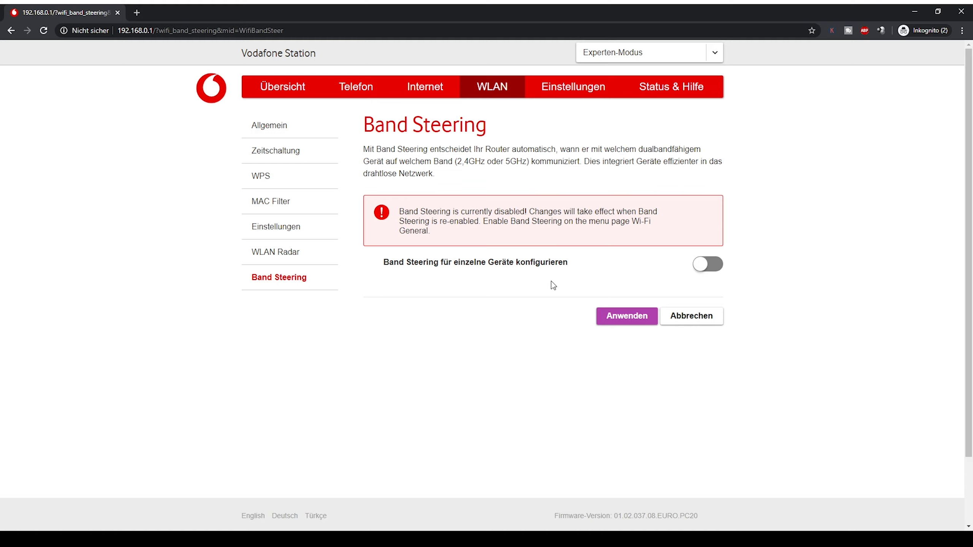
{"action": "left_click", "coordinate": [706, 265]}
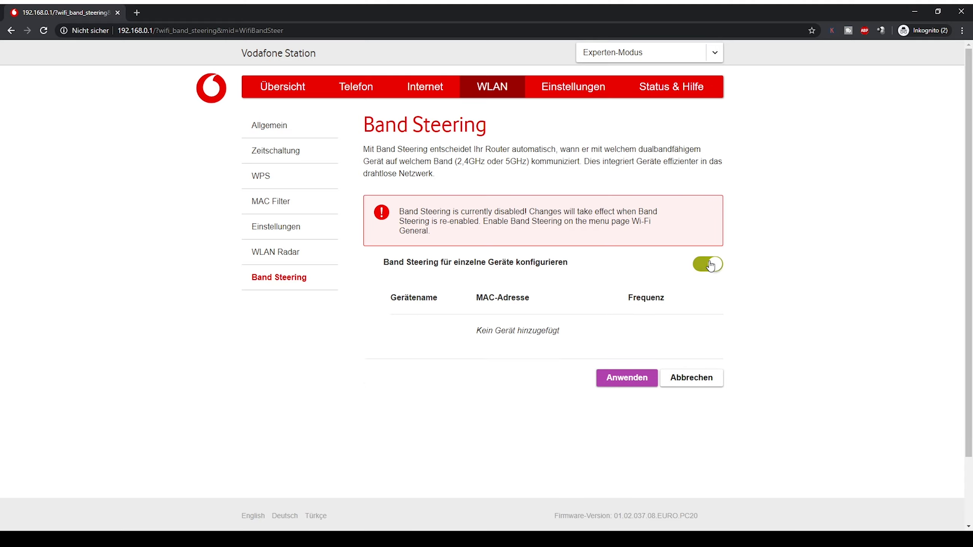
{"action": "left_click", "coordinate": [715, 365]}
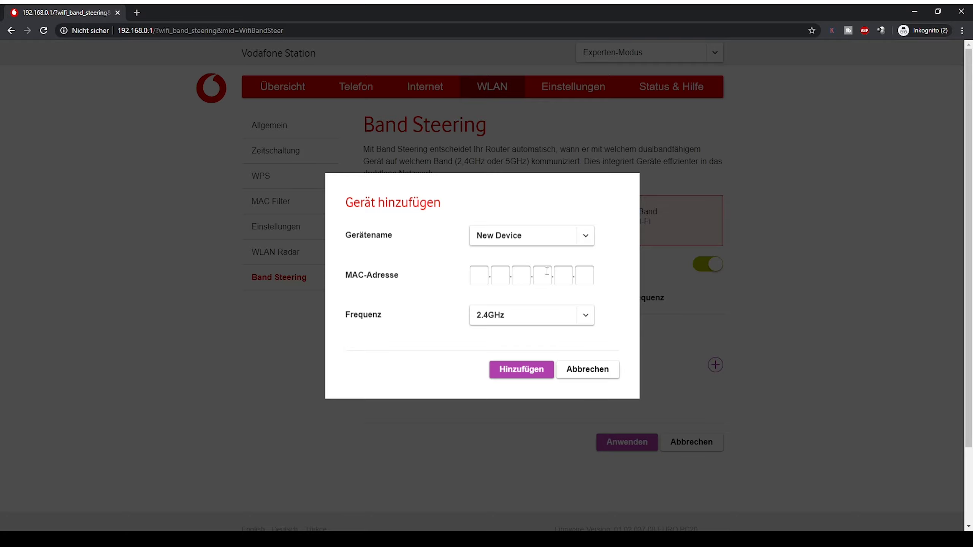
{"action": "left_click", "coordinate": [583, 317]}
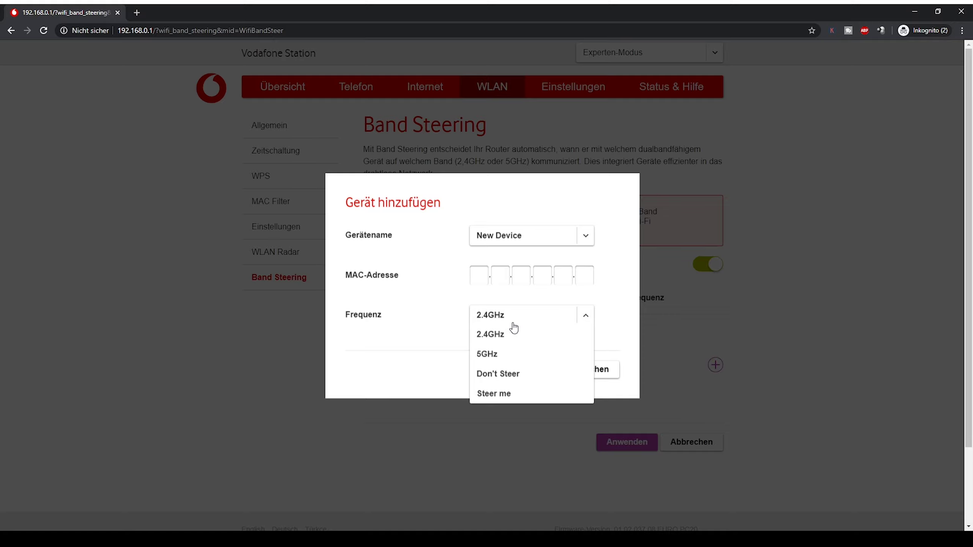
{"action": "left_click", "coordinate": [508, 339]}
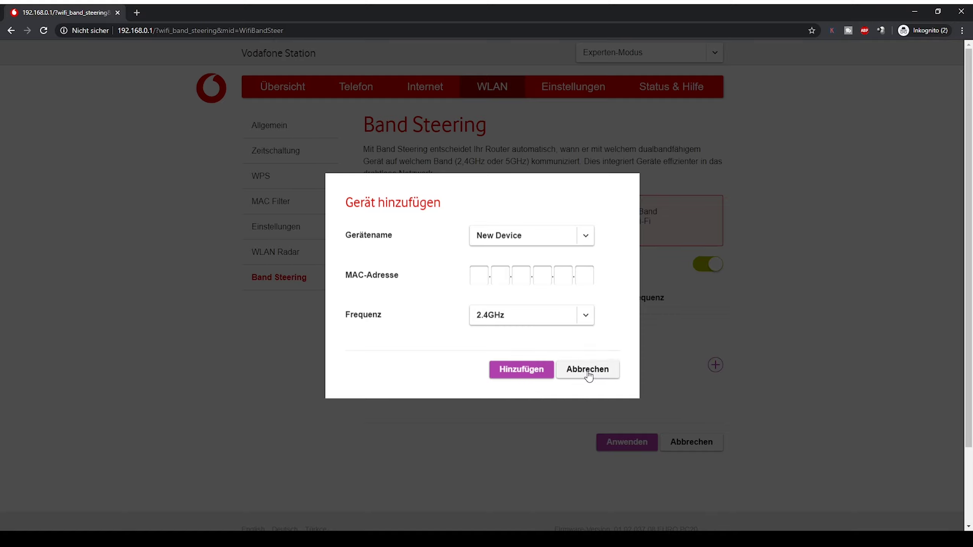
{"action": "left_click", "coordinate": [588, 374]}
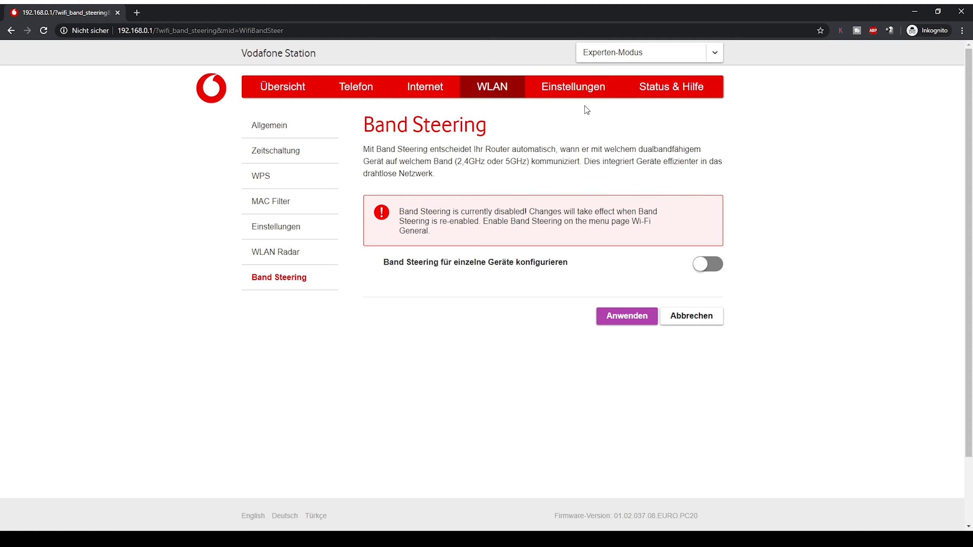
Open the router's Einstellungen section with its Kennwort page
{"action": "left_click", "coordinate": [571, 92]}
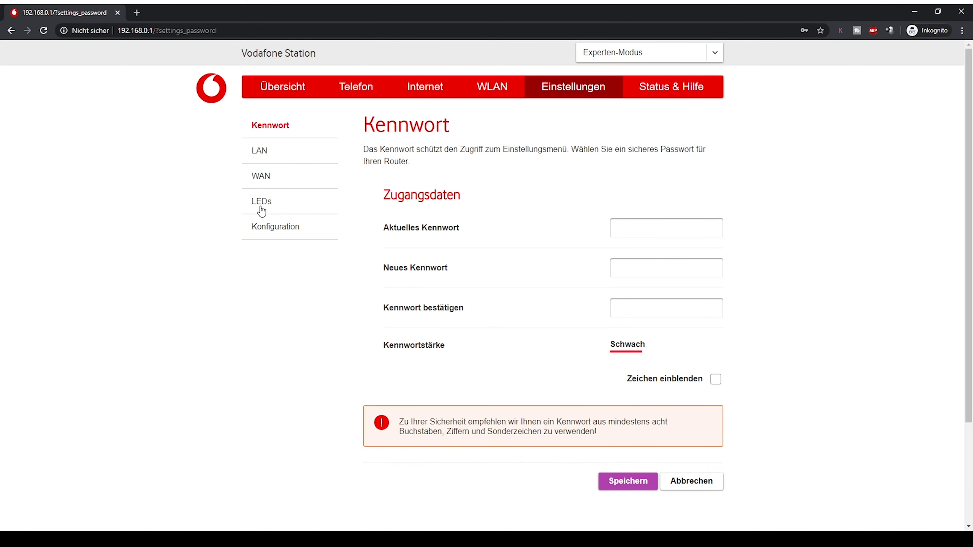
Open the LEDs settings and try switching the router's status LEDs off and back on without applying
{"action": "left_click", "coordinate": [269, 204]}
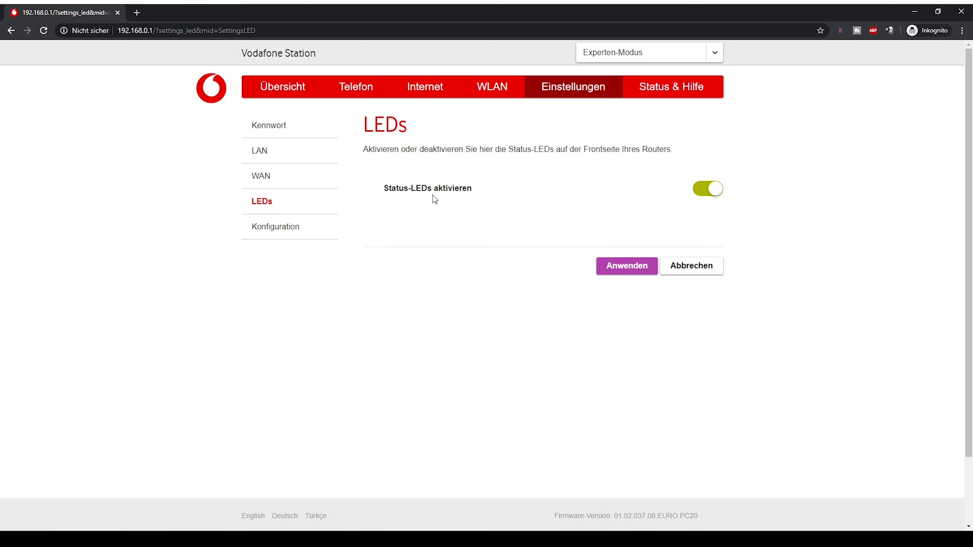
{"action": "left_click", "coordinate": [715, 191]}
{"action": "left_click", "coordinate": [716, 192]}
{"action": "left_click", "coordinate": [712, 188]}
{"action": "left_click", "coordinate": [712, 188]}
Open the Konfiguration settings and examine the HTTPS über LAN option and its description
{"action": "left_click", "coordinate": [276, 226]}
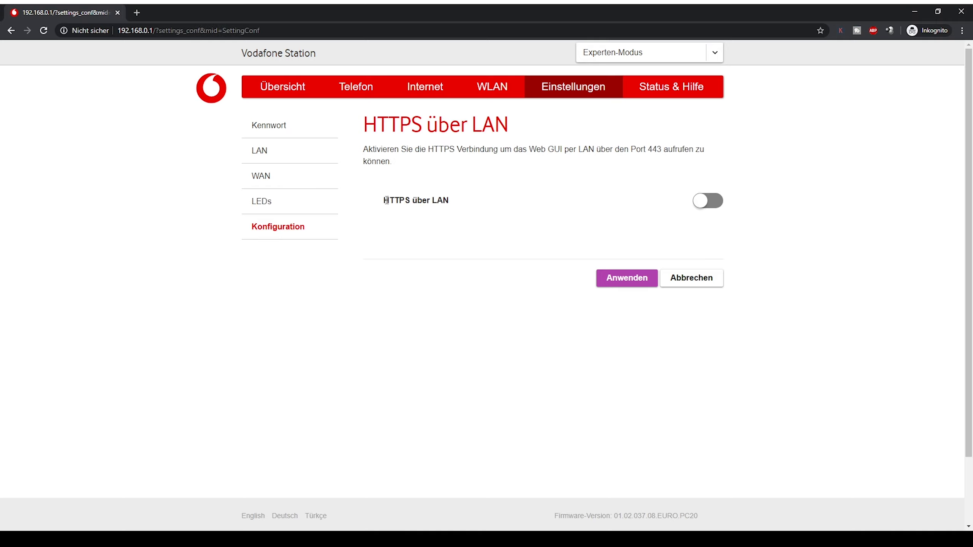
{"action": "left_click_drag", "start_coordinate": [383, 200], "coordinate": [448, 200]}
{"action": "left_click", "coordinate": [469, 204]}
{"action": "left_click_drag", "start_coordinate": [529, 150], "coordinate": [559, 152]}
{"action": "left_click", "coordinate": [556, 152]}
{"action": "left_click_drag", "start_coordinate": [550, 201], "coordinate": [528, 193]}
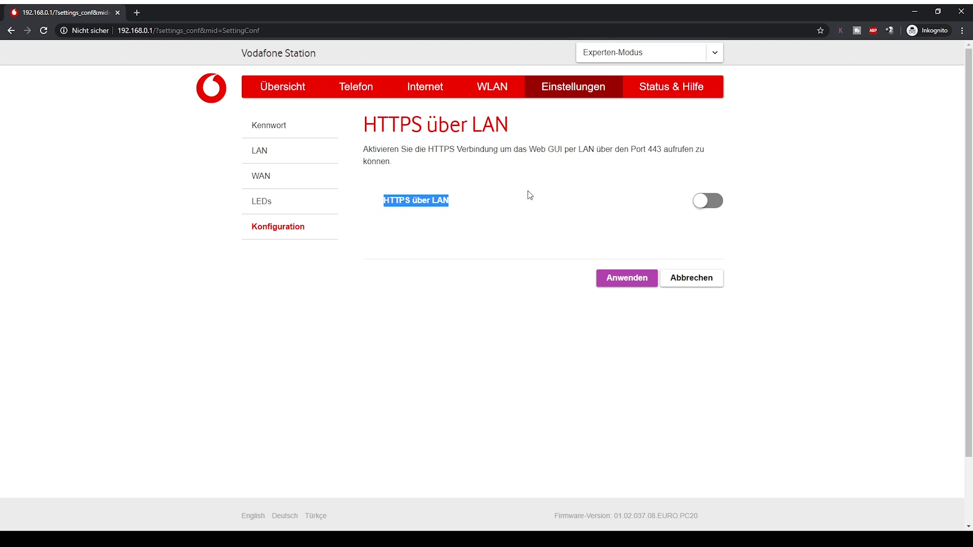
{"action": "left_click", "coordinate": [528, 192]}
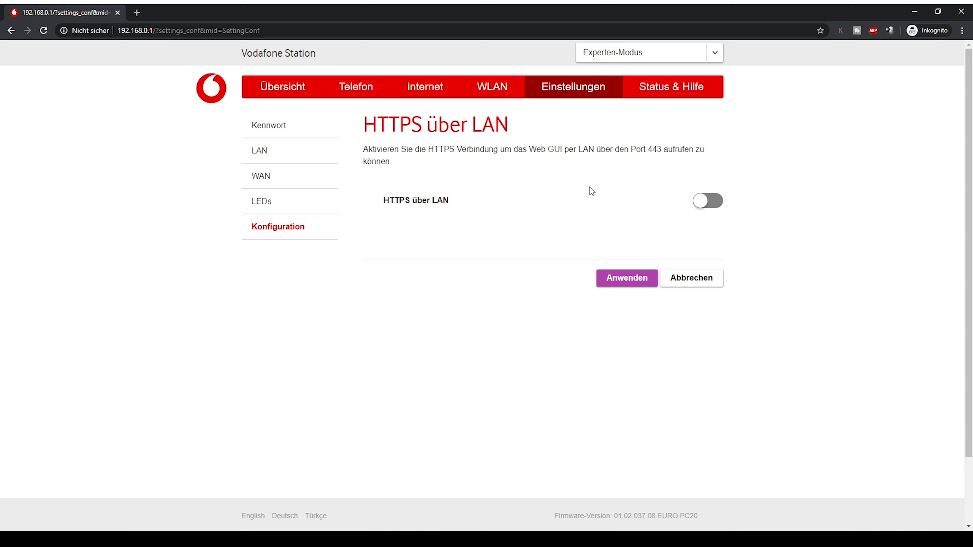
Open the Diagnose page under Status & Hilfe and look through its Ping, Traceroute and DNS tests
{"action": "left_click", "coordinate": [689, 93]}
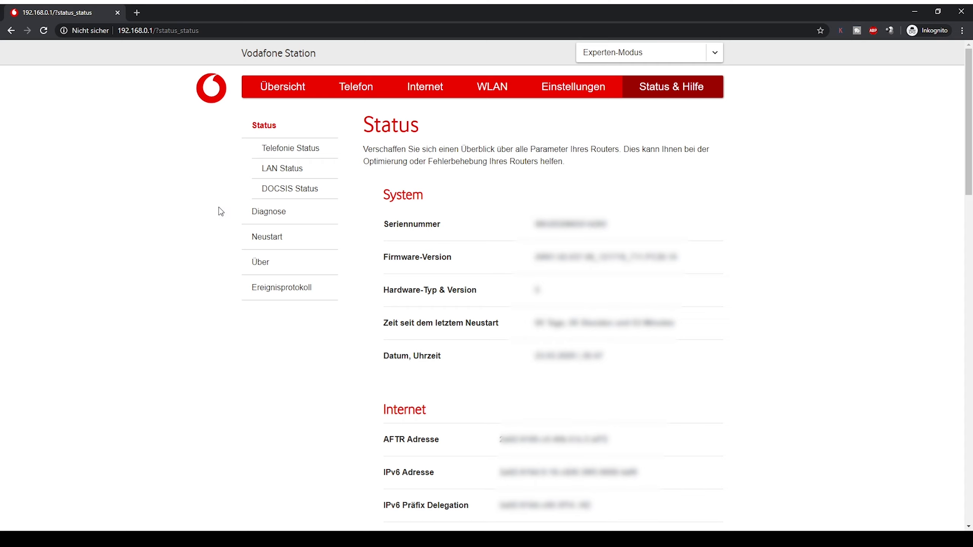
{"action": "left_click", "coordinate": [266, 214]}
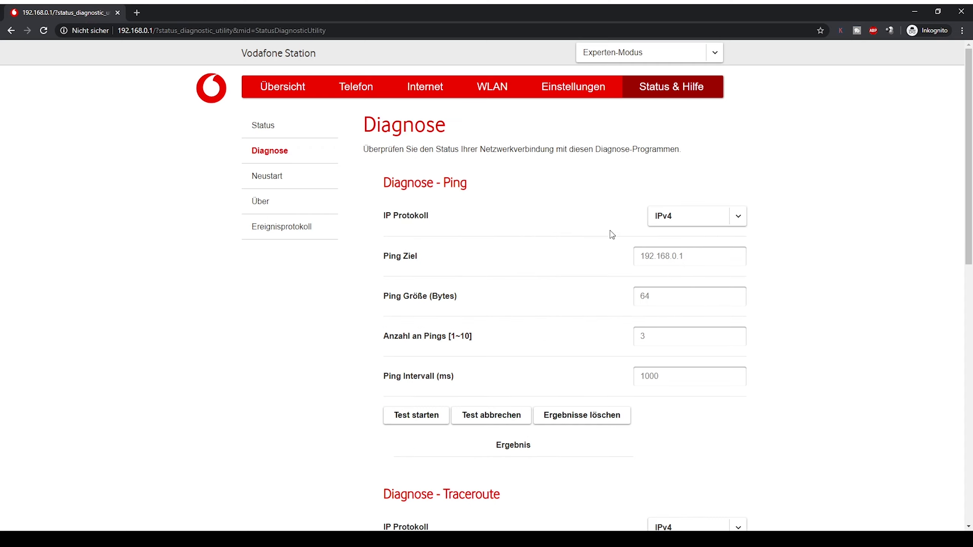
{"action": "scroll", "coordinate": [501, 368], "scroll_direction": "down", "scroll_amount": 10}
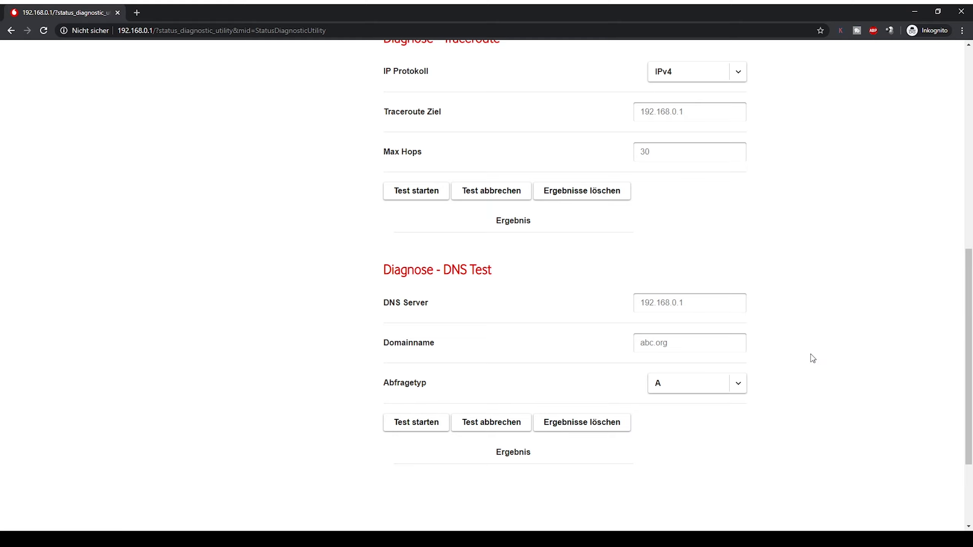
{"action": "scroll", "coordinate": [813, 358], "scroll_direction": "up", "scroll_amount": 10}
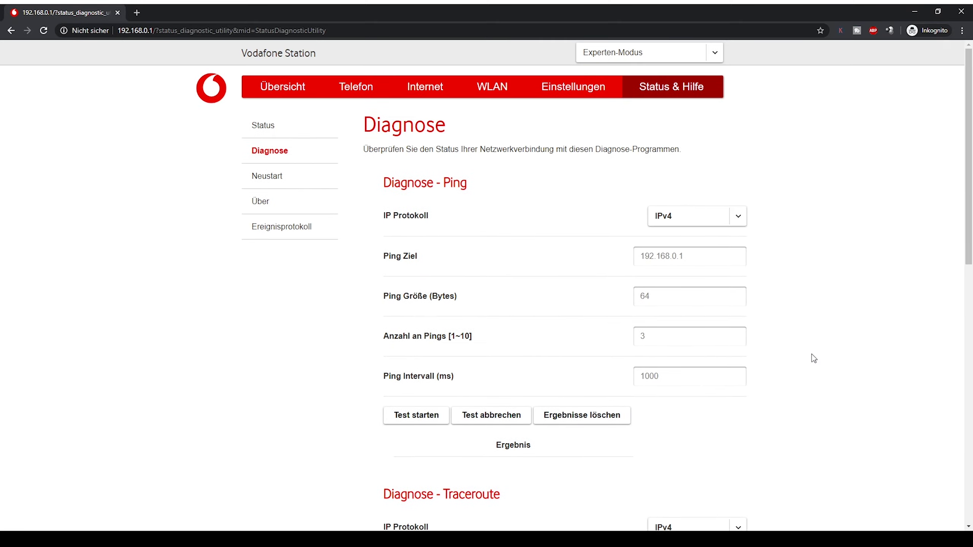
Open the Ereignisprotokoll, filter it to Nur Fehler und Warnungen, and switch back to Alle Ereignisse
{"action": "left_click", "coordinate": [273, 234]}
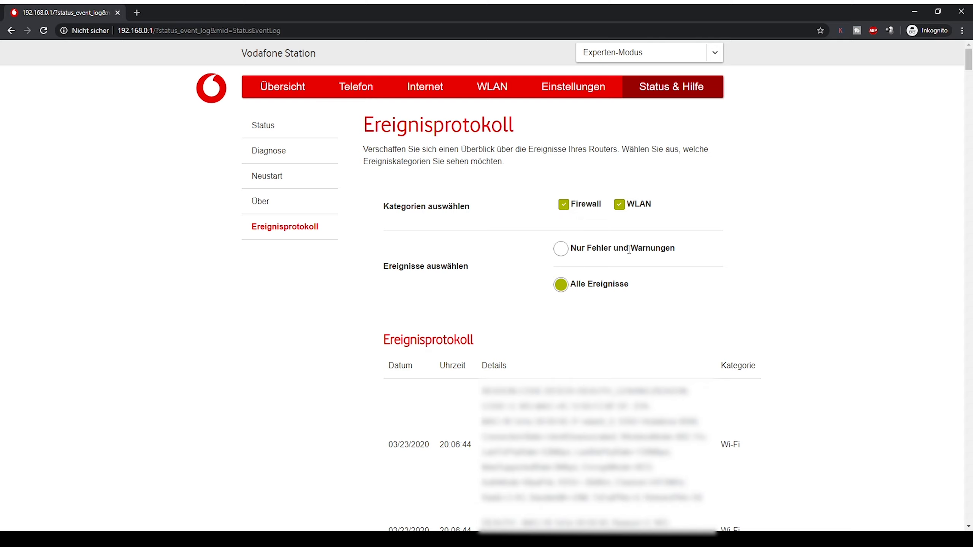
{"action": "left_click", "coordinate": [561, 248]}
{"action": "left_click", "coordinate": [560, 284]}
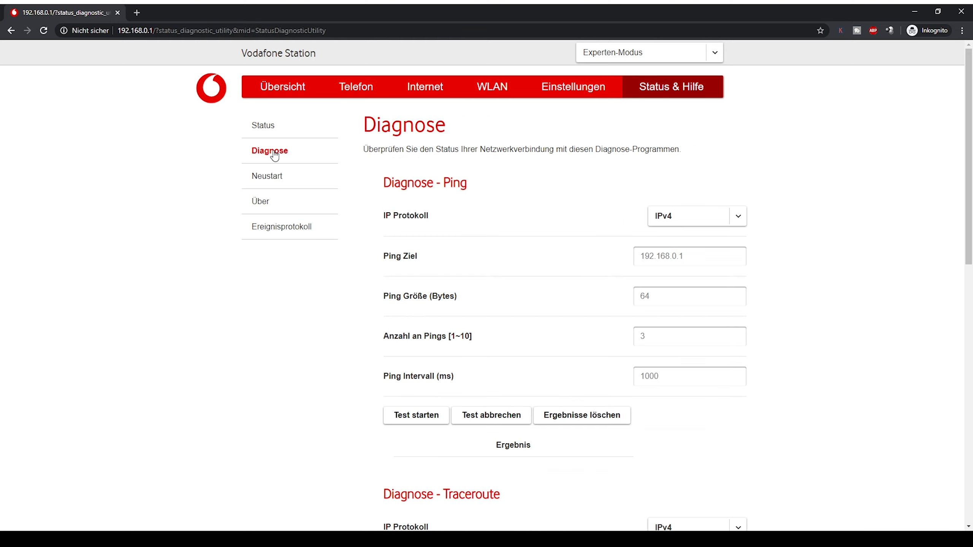
Open the DOCSIS Status page and examine the channel tables, including the received signal strength column
{"action": "left_click", "coordinate": [262, 131]}
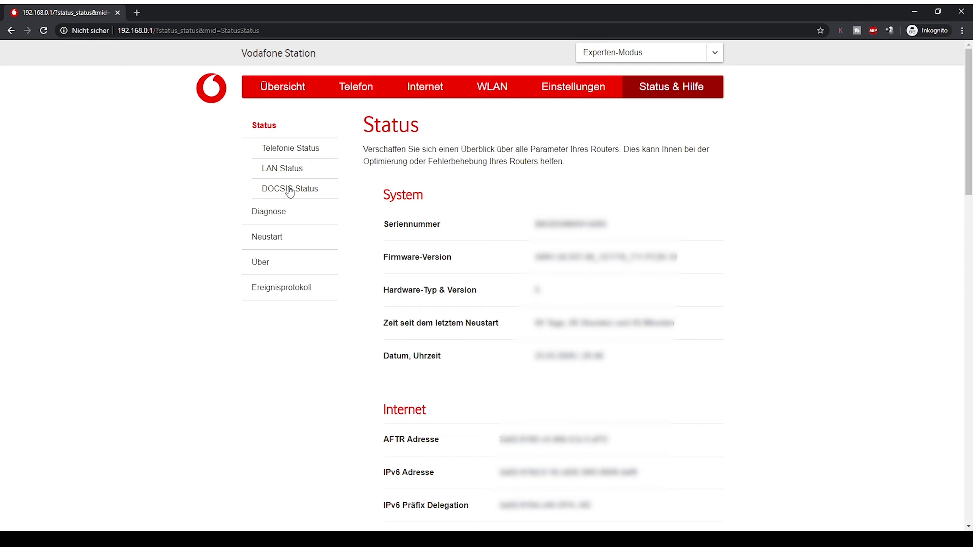
{"action": "left_click", "coordinate": [290, 189]}
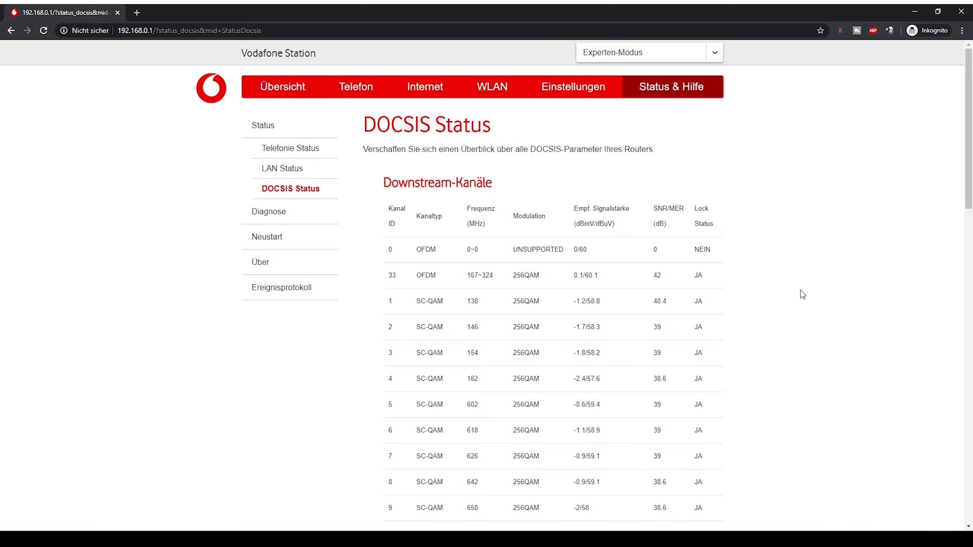
{"action": "left_click_drag", "start_coordinate": [575, 224], "coordinate": [609, 226]}
{"action": "left_click", "coordinate": [583, 227]}
{"action": "left_click", "coordinate": [582, 225]}
{"action": "left_click", "coordinate": [611, 227]}
{"action": "scroll", "coordinate": [620, 315], "scroll_direction": "down", "scroll_amount": 8}
{"action": "scroll", "coordinate": [640, 364], "scroll_direction": "up", "scroll_amount": 8}
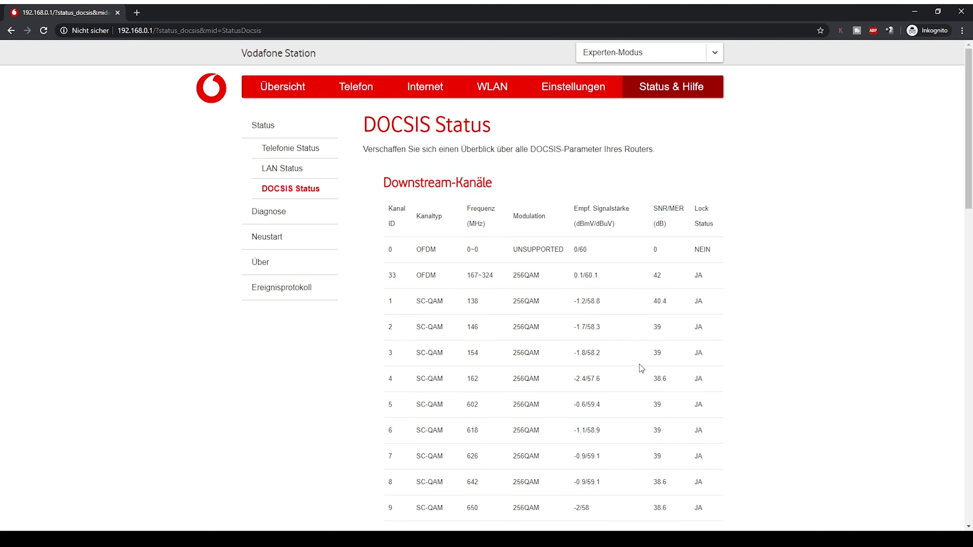